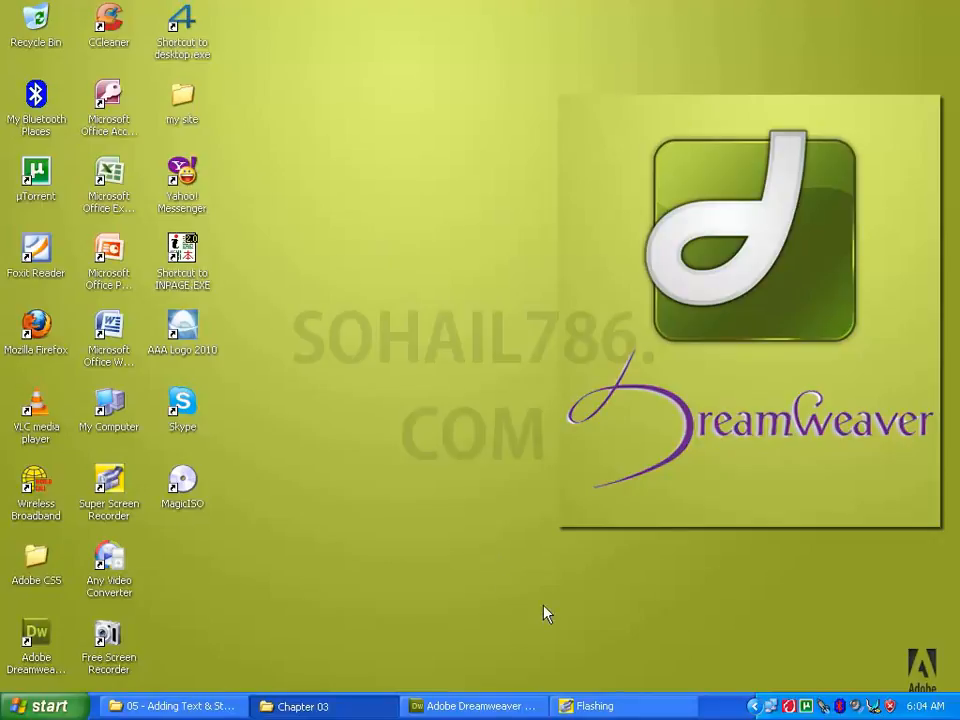
# Step: Switch to Dreamweaver, show code and design side by side, and turn the paragraphs Slim through Fat into a bulleted list
pyautogui.click(430, 706)
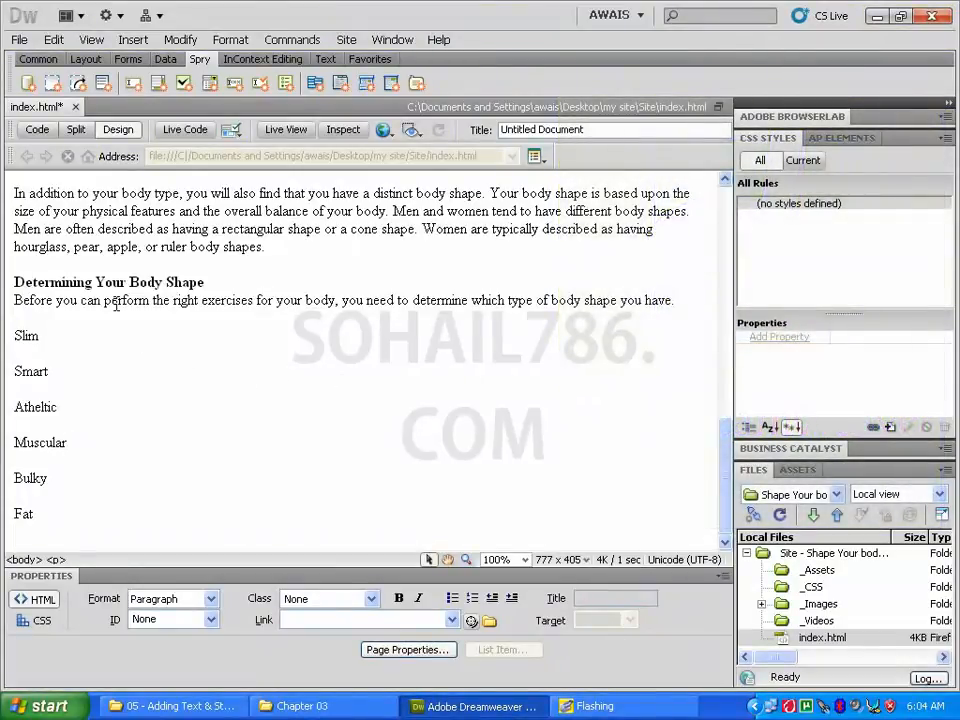
pyautogui.click(68, 334)
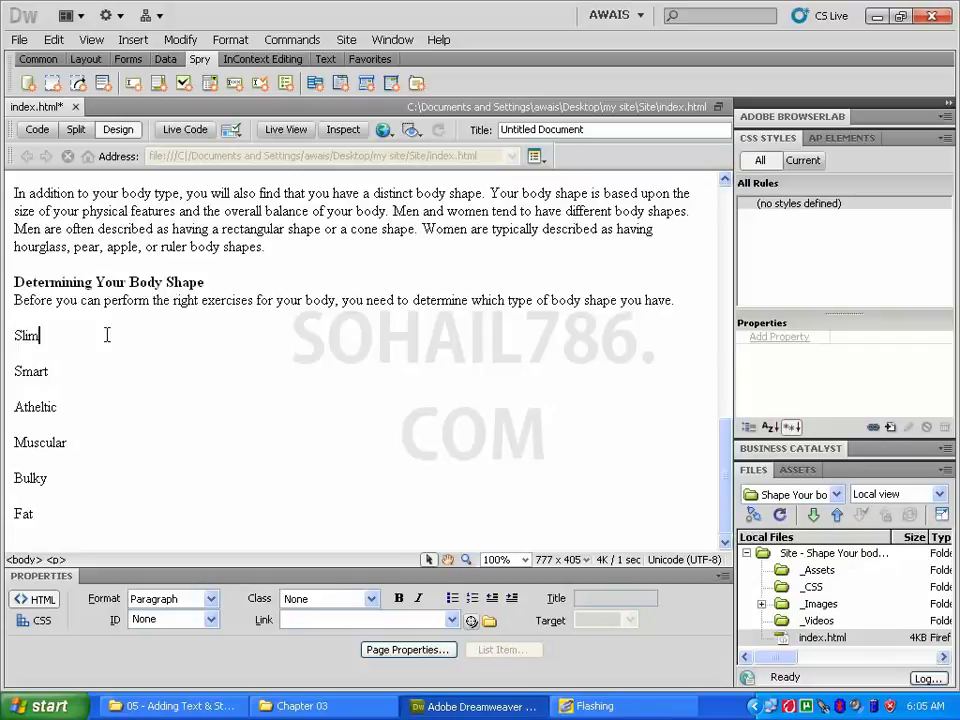
pyautogui.moveTo(39, 333); pyautogui.dragTo(69, 516)
pyautogui.click(71, 345)
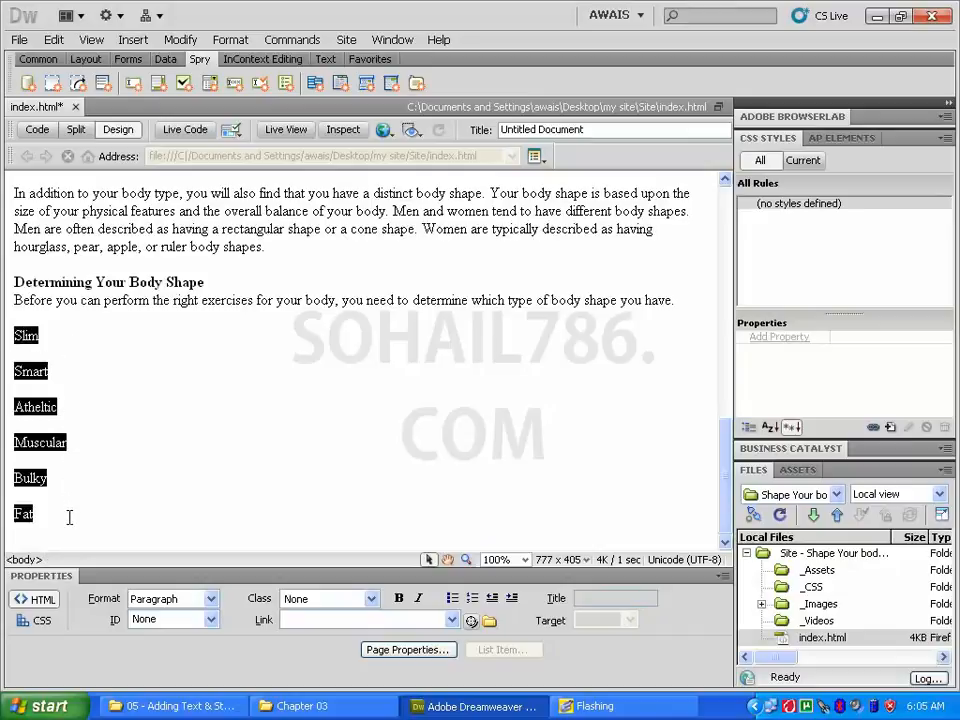
pyautogui.click(75, 130)
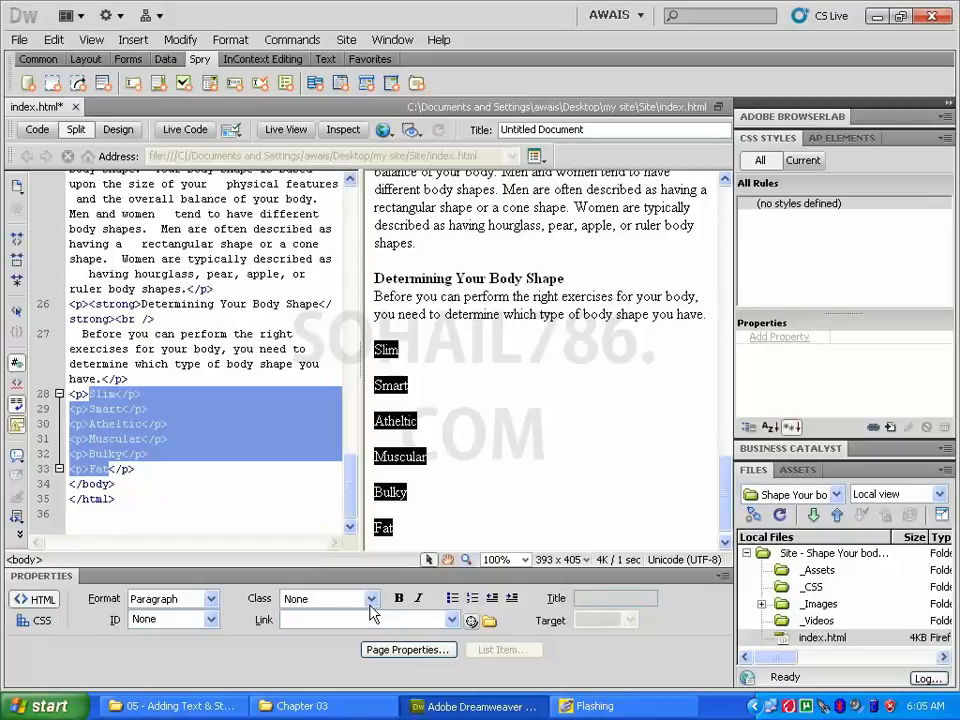
pyautogui.click(453, 598)
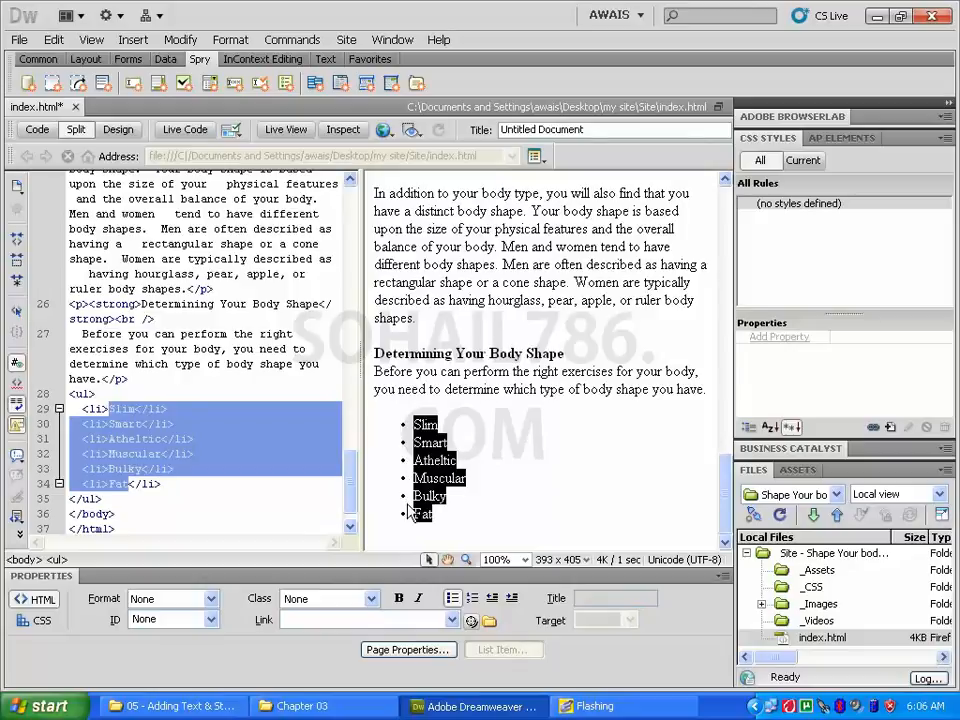
# Step: Examine the opening and closing ul tags and the li tags around the body-shape items in the code
pyautogui.click(203, 425)
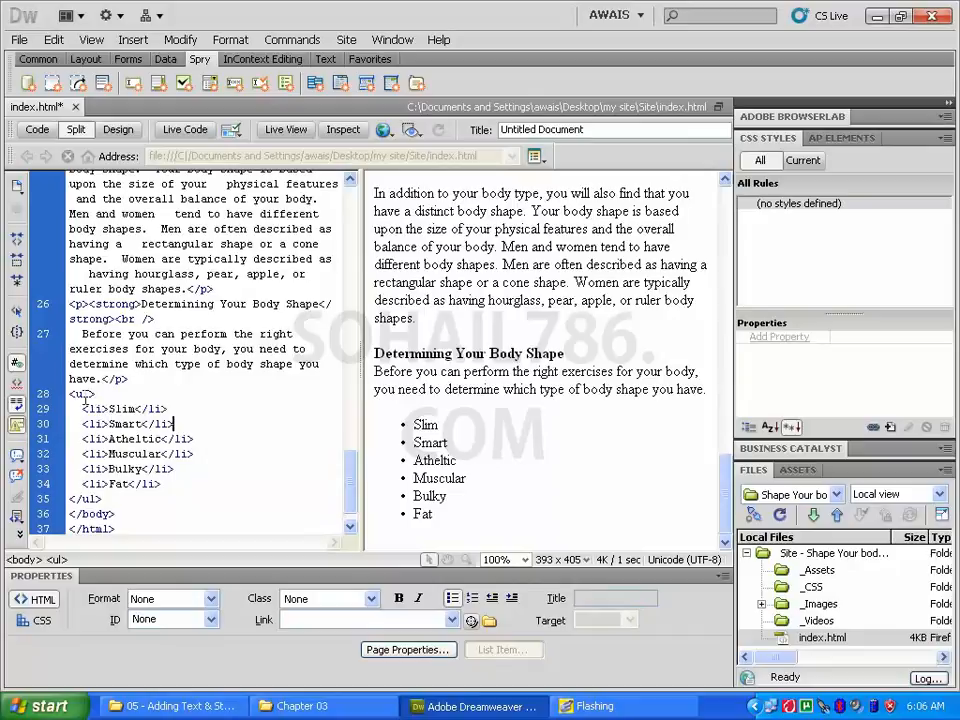
pyautogui.moveTo(108, 409); pyautogui.dragTo(176, 470)
pyautogui.click(68, 393)
pyautogui.moveTo(68, 393); pyautogui.dragTo(95, 394)
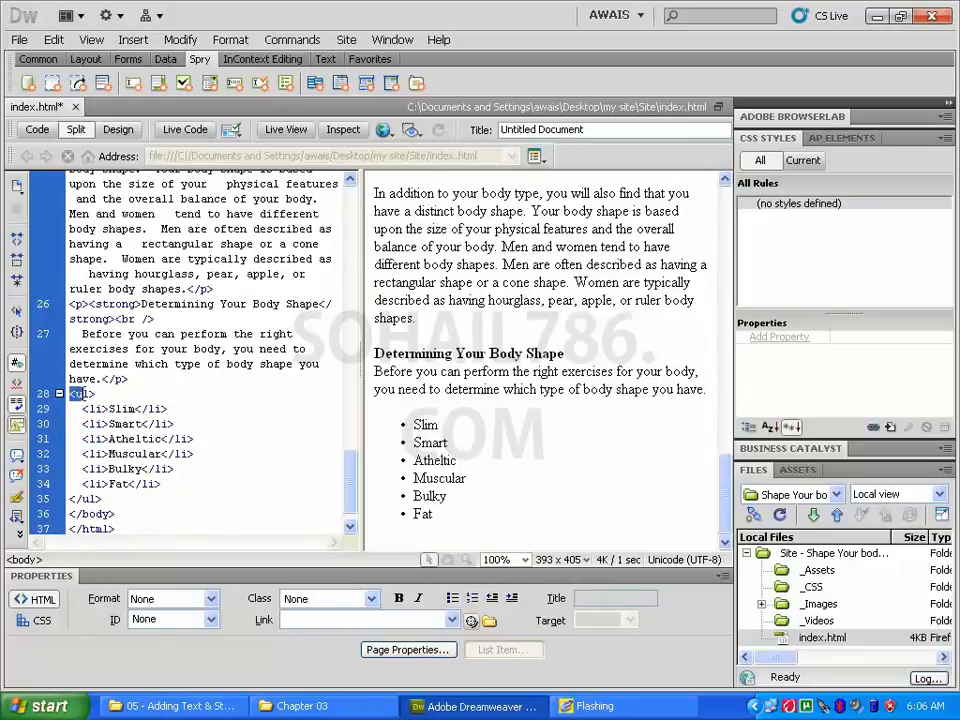
pyautogui.click(73, 497)
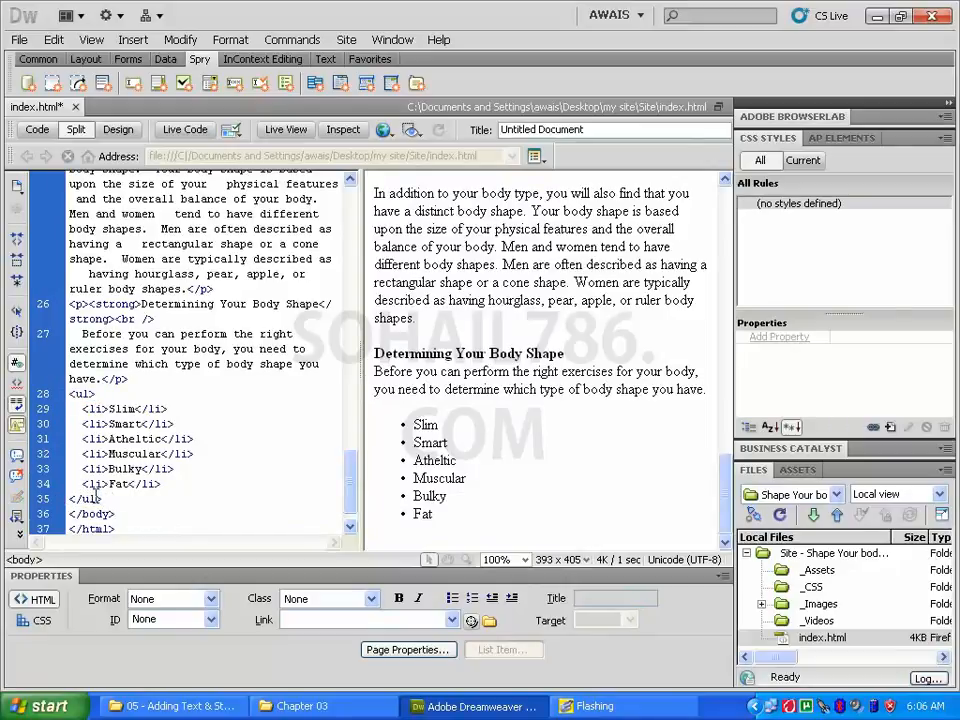
pyautogui.moveTo(95, 497); pyautogui.dragTo(69, 497)
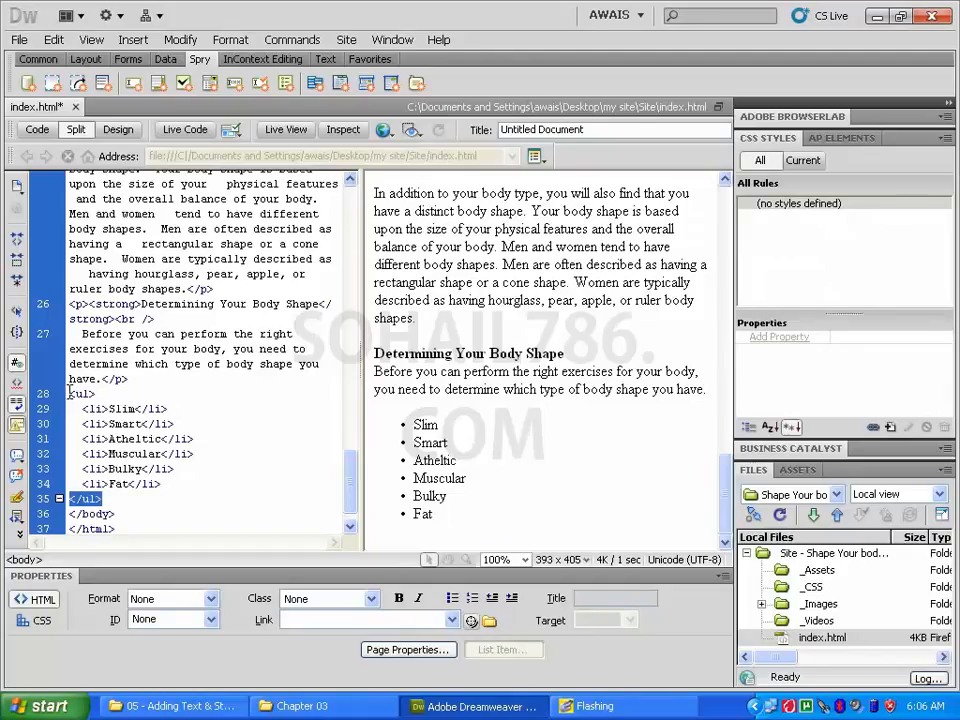
pyautogui.click(140, 447)
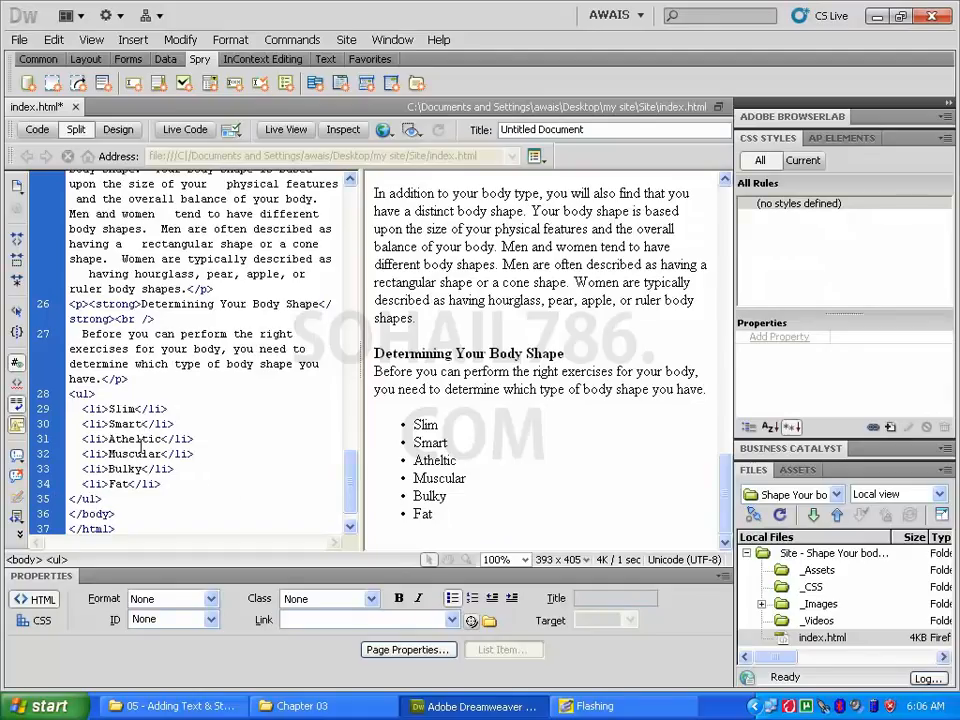
pyautogui.click(93, 409)
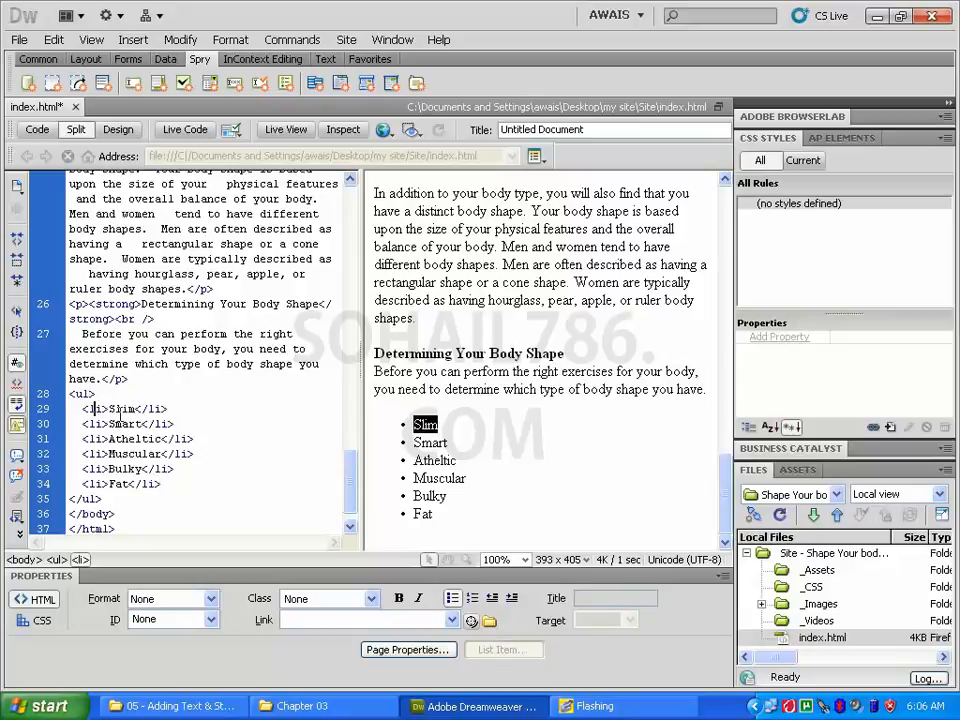
pyautogui.click(108, 409)
# Step: Change the list's opening tag in the code from ul to ol and update the design preview
pyautogui.click(84, 394)
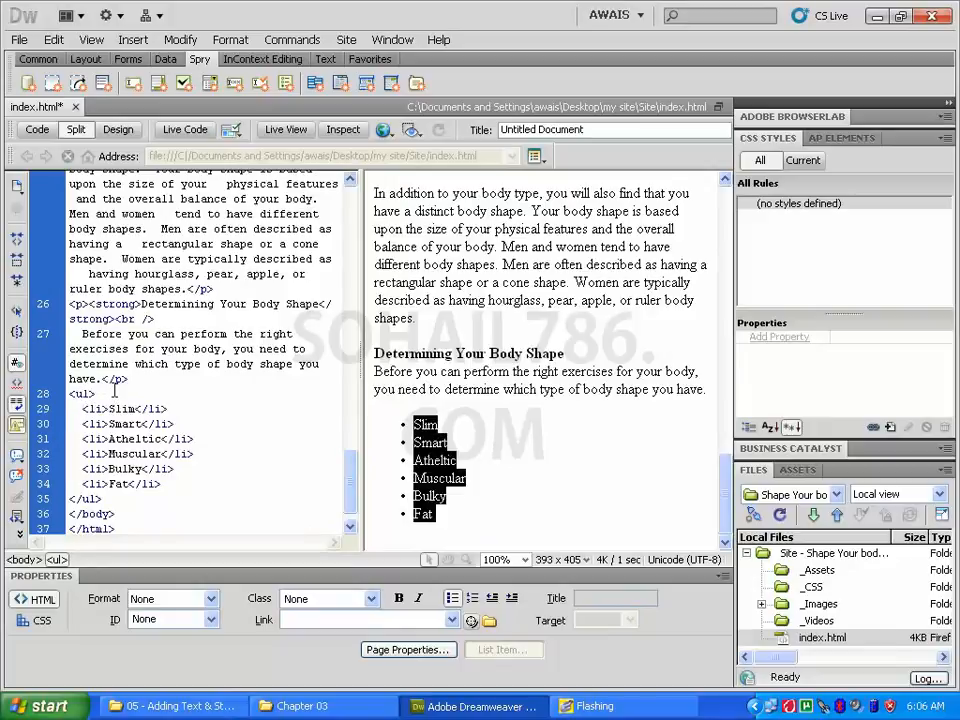
pyautogui.press('BackSpace')
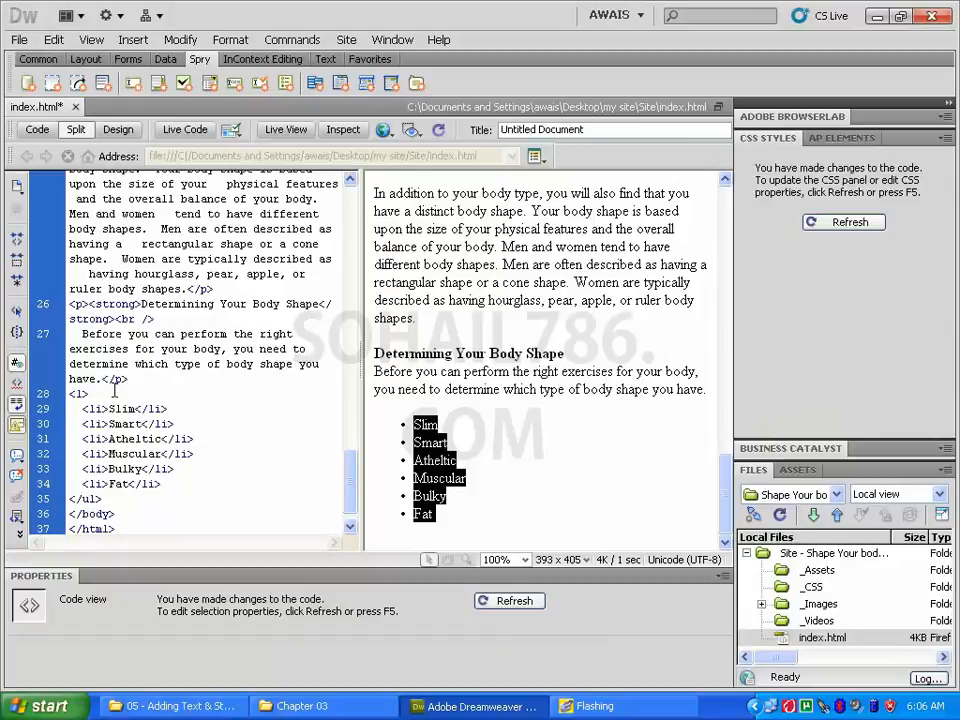
pyautogui.write('o')
pyautogui.press('BackSpace')
pyautogui.write('o')
pyautogui.click(453, 353)
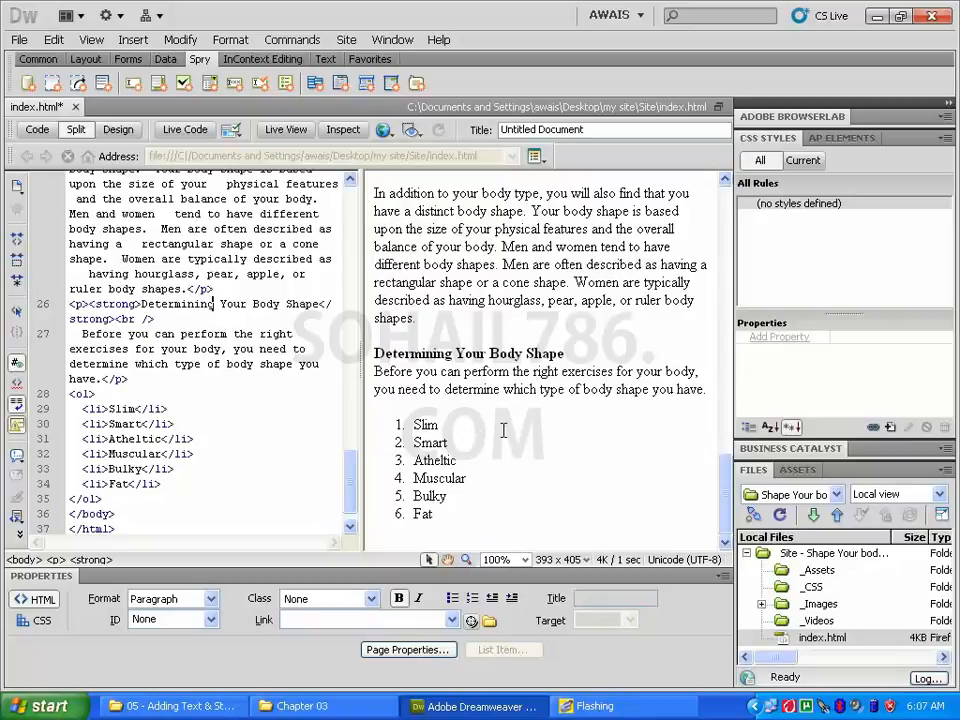
# Step: Set the numbered body-shape list's style to Alphabet Small (a, b, c...), keeping the list type Numbered List
pyautogui.click(431, 442)
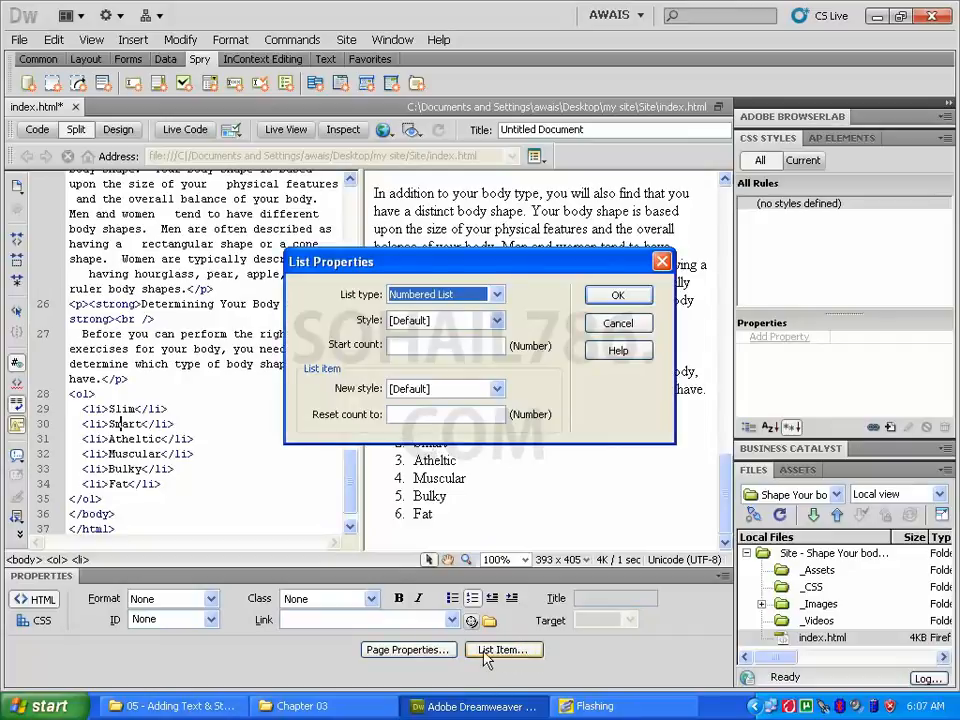
pyautogui.click(499, 294)
pyautogui.click(445, 323)
pyautogui.click(498, 321)
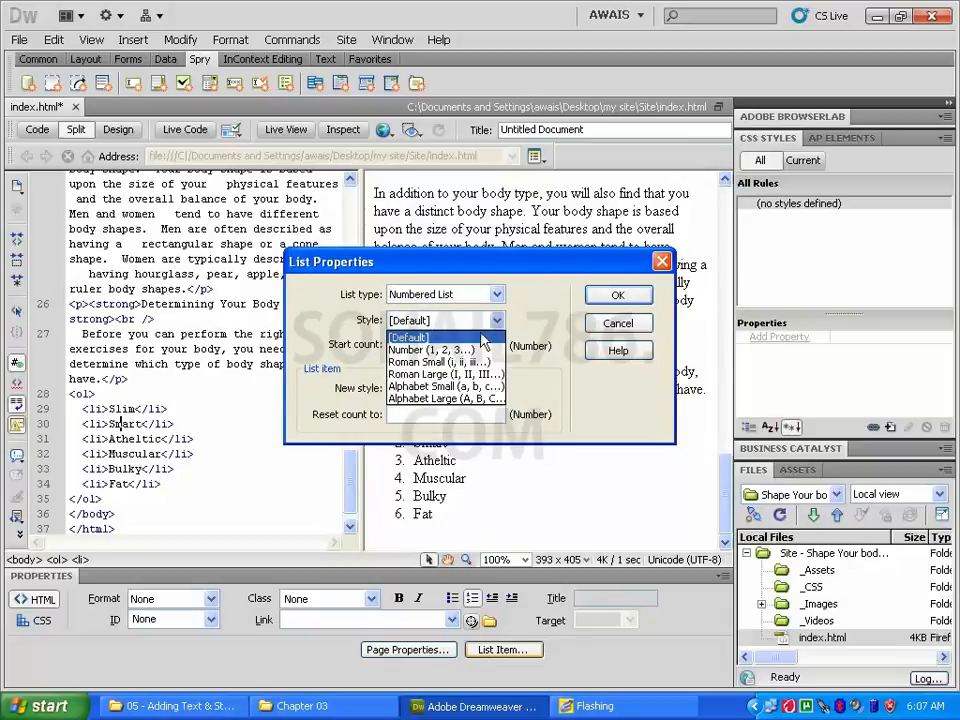
pyautogui.click(463, 389)
pyautogui.click(615, 295)
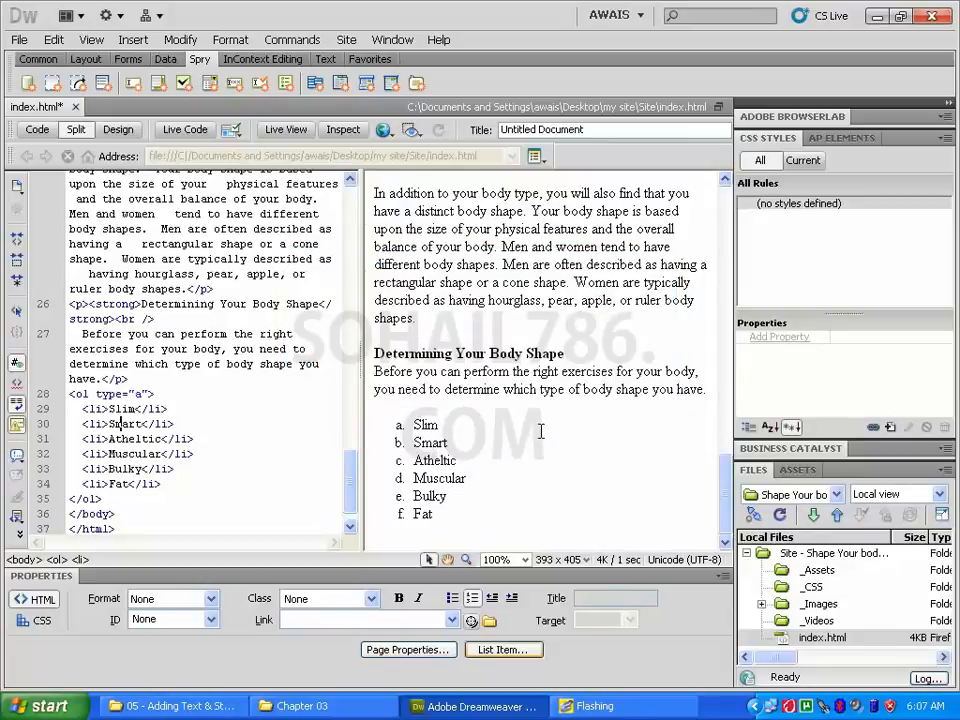
# Step: Examine the lettered items and the type attribute in the list's opening ol tag
pyautogui.click(413, 425)
pyautogui.moveTo(396, 432); pyautogui.dragTo(399, 508)
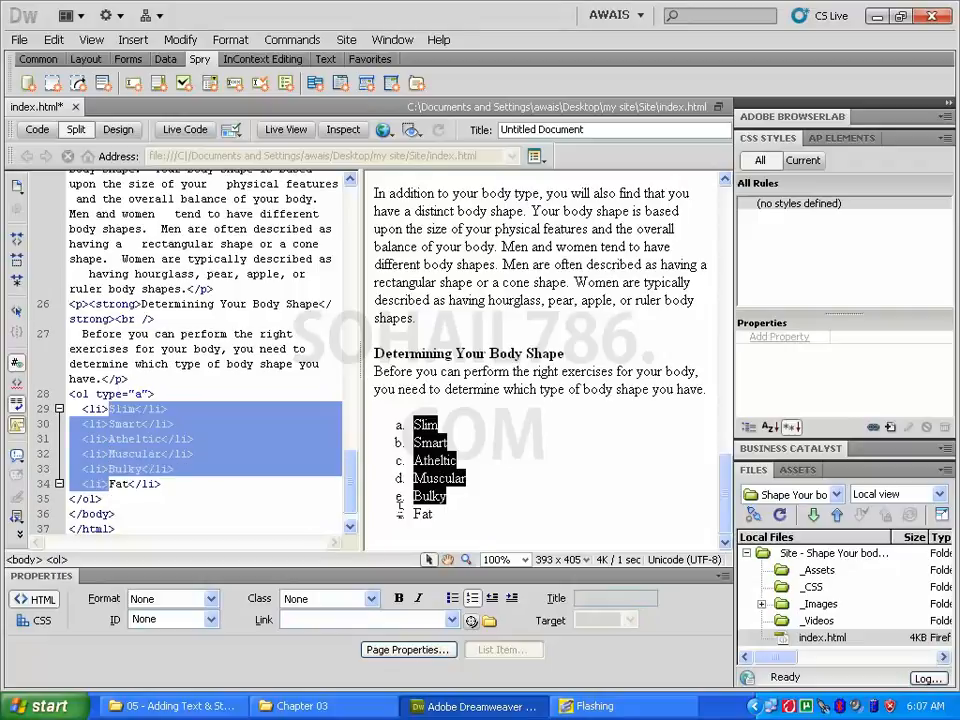
pyautogui.click(140, 424)
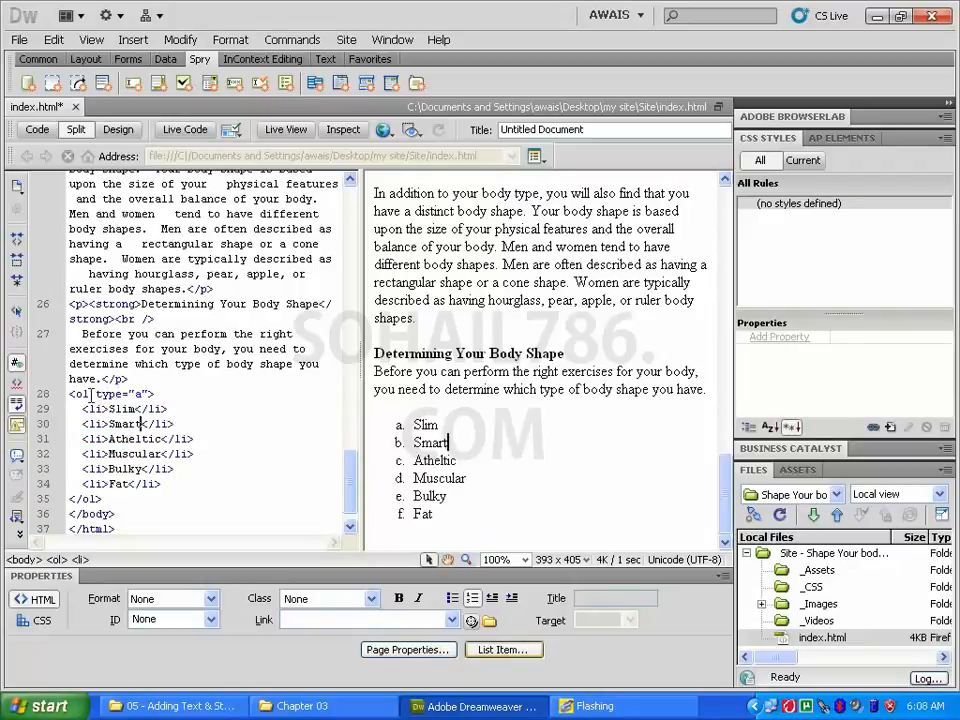
pyautogui.moveTo(97, 394)
pyautogui.mouseDown()
pyautogui.moveTo(148, 396)
pyautogui.moveTo(96, 394)
pyautogui.mouseUp()
pyautogui.click(182, 402)
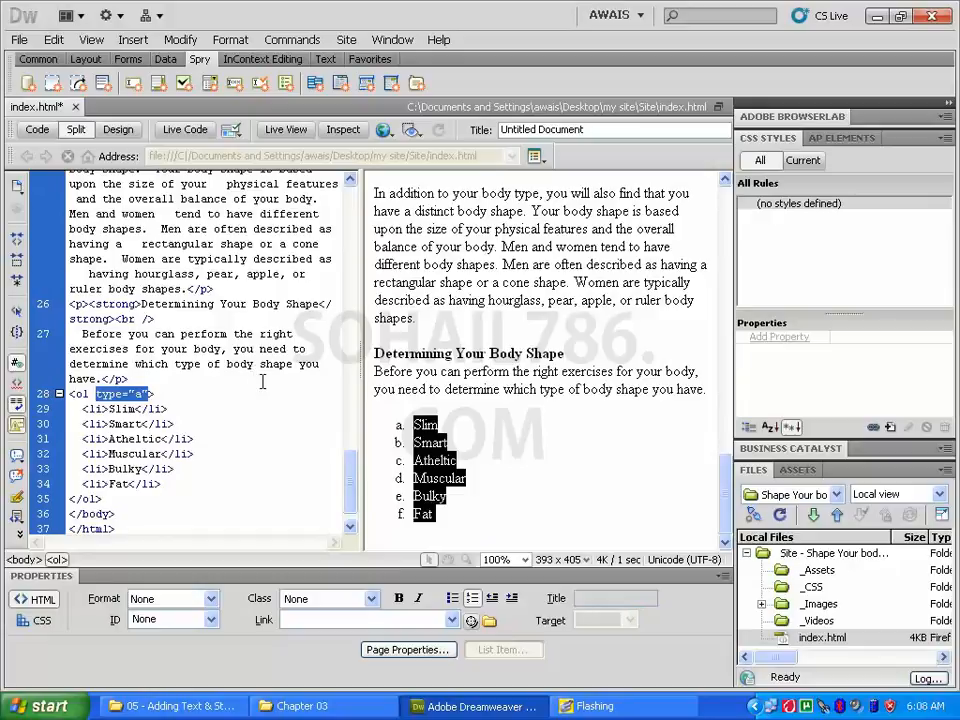
# Step: Convert all six lettered items, Slim through Fat, back into a bulleted list
pyautogui.click(420, 424)
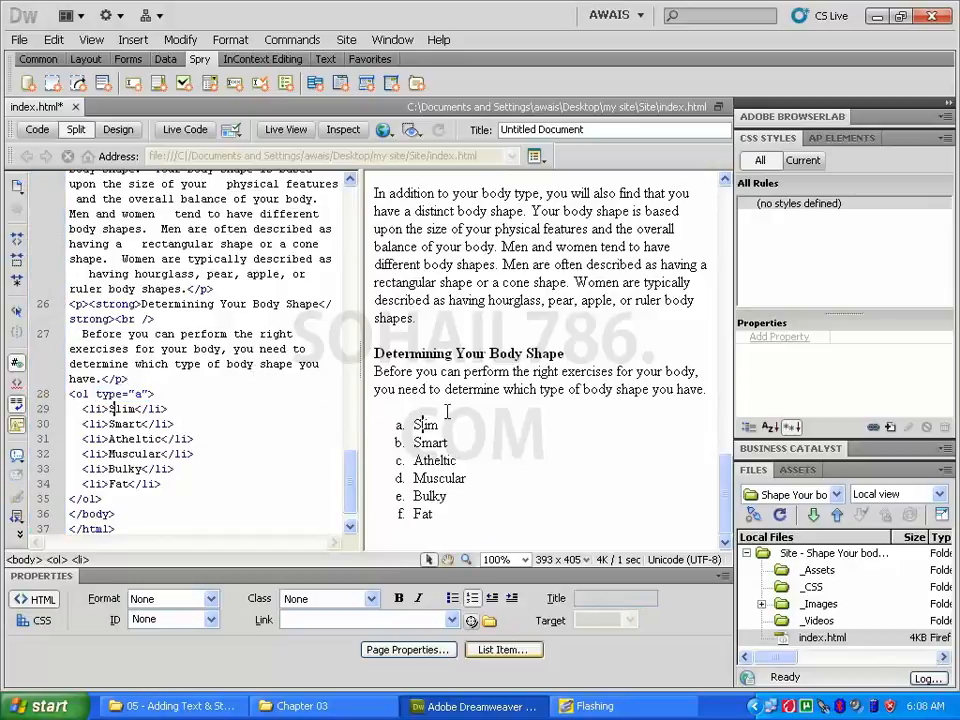
pyautogui.moveTo(413, 424); pyautogui.dragTo(438, 510)
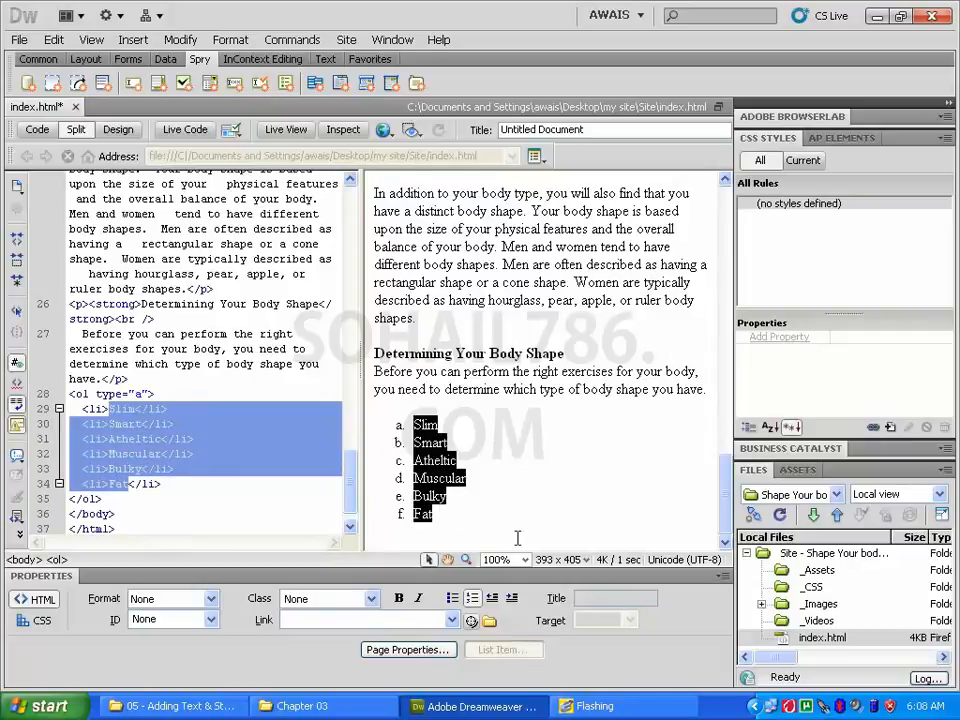
pyautogui.click(452, 598)
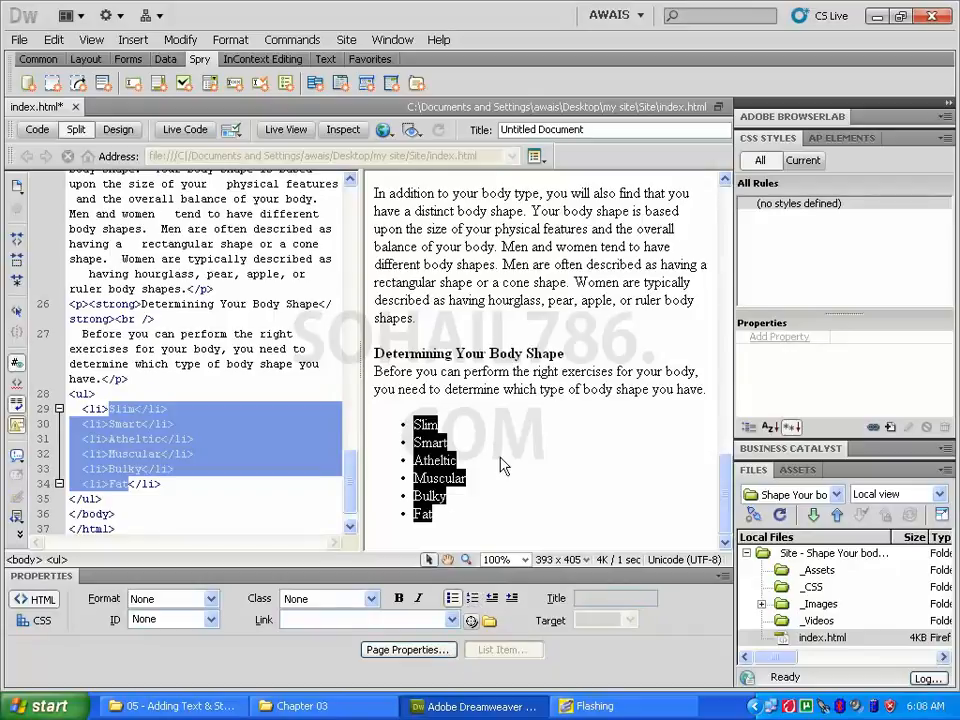
# Step: Set the style of the bulleted body-shape list to Square in its list properties
pyautogui.click(437, 462)
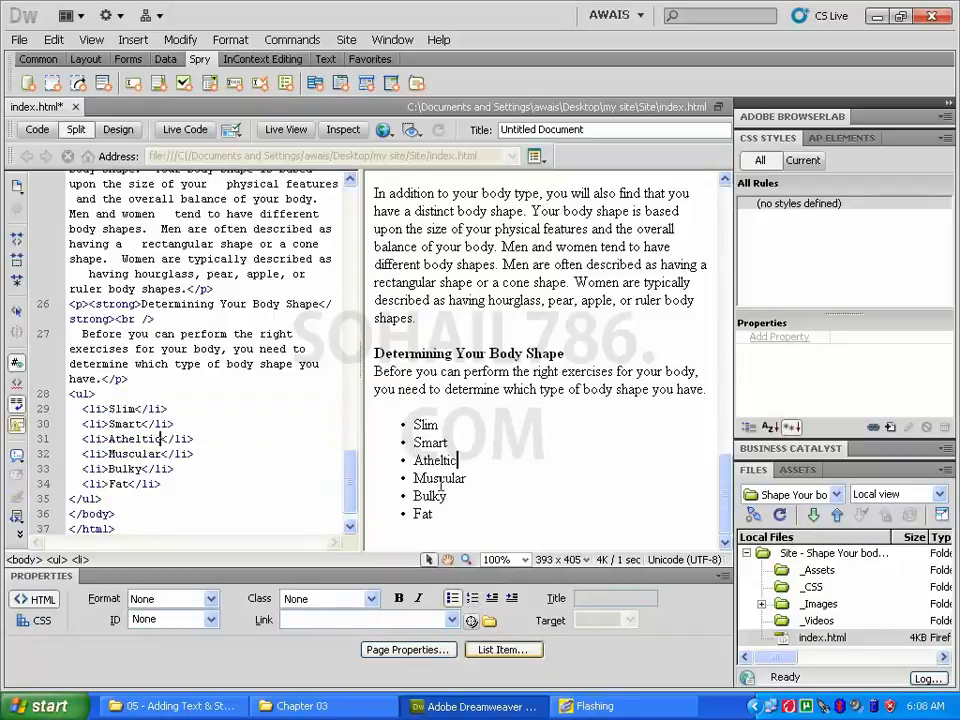
pyautogui.click(503, 650)
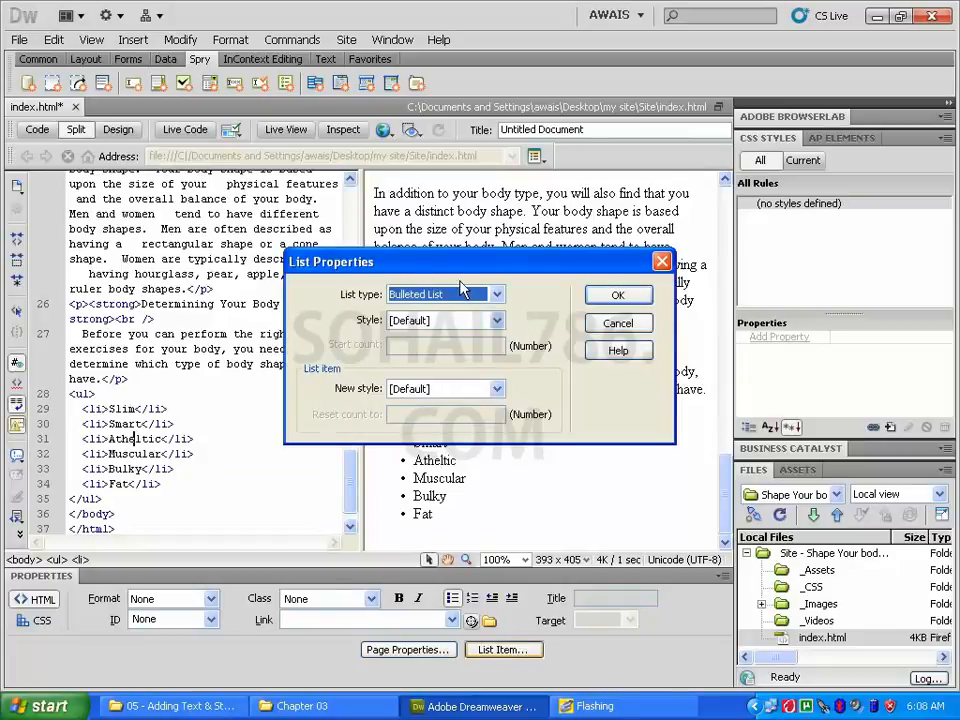
pyautogui.click(497, 320)
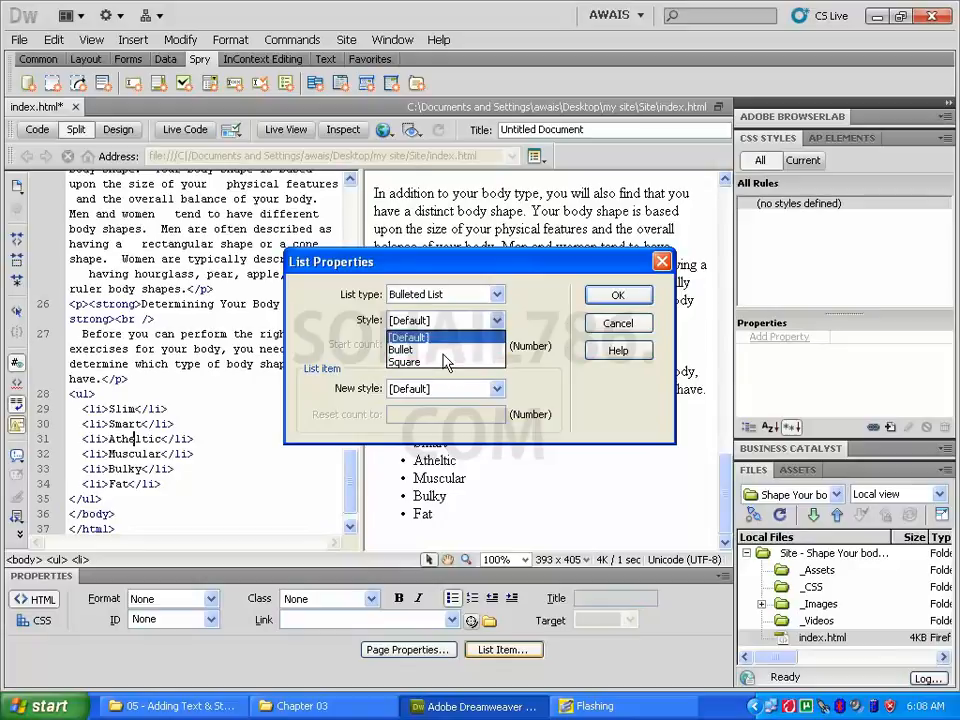
pyautogui.click(448, 362)
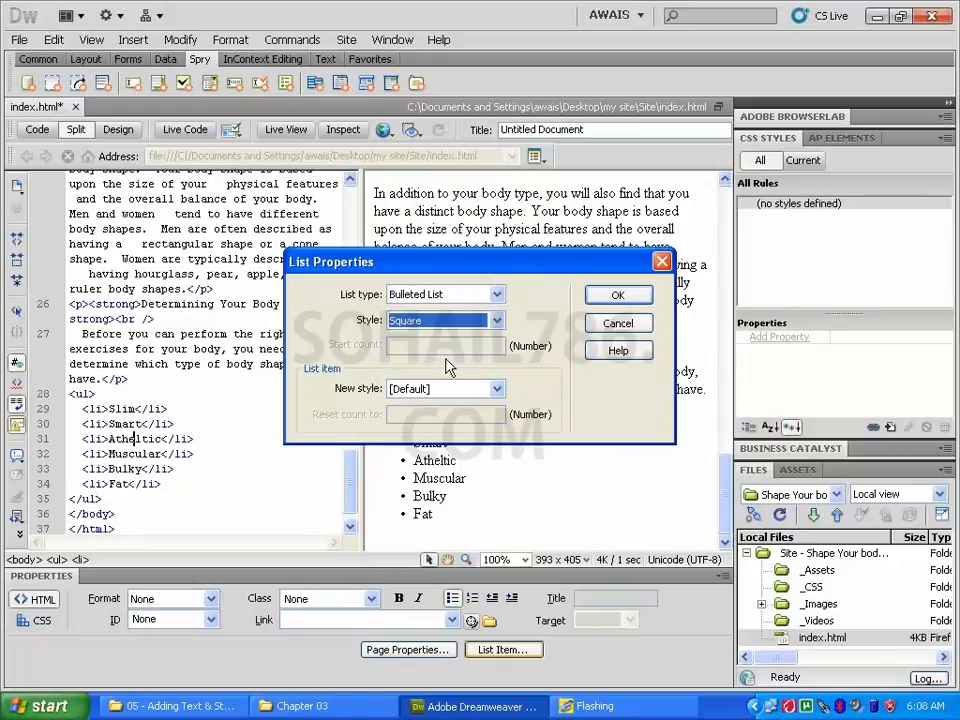
pyautogui.click(616, 297)
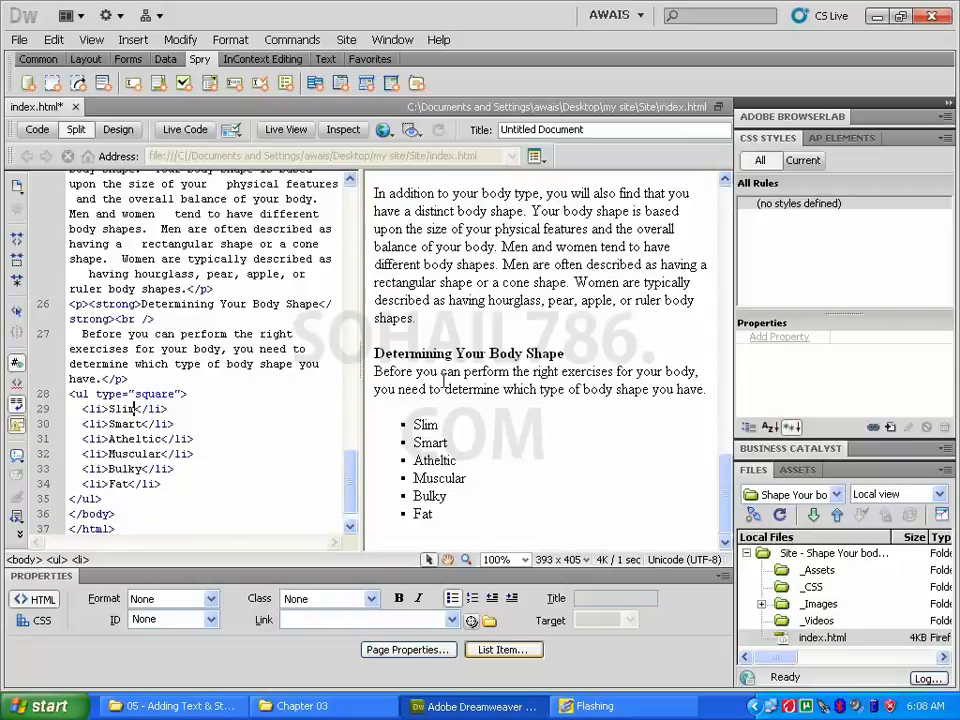
# Step: Add a list item reading "Extr Slim" directly after Slim and check its li entry in the code
pyautogui.press('Return')
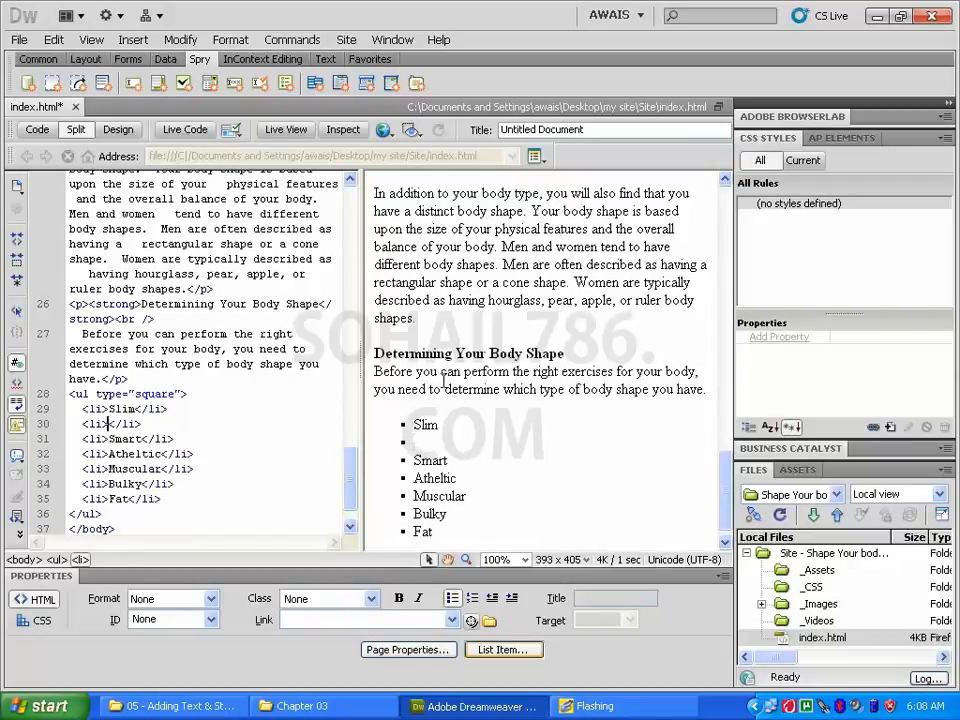
pyautogui.write('ext')
pyautogui.press('BackSpace')
pyautogui.press('BackSpace')
pyautogui.press('BackSpace')
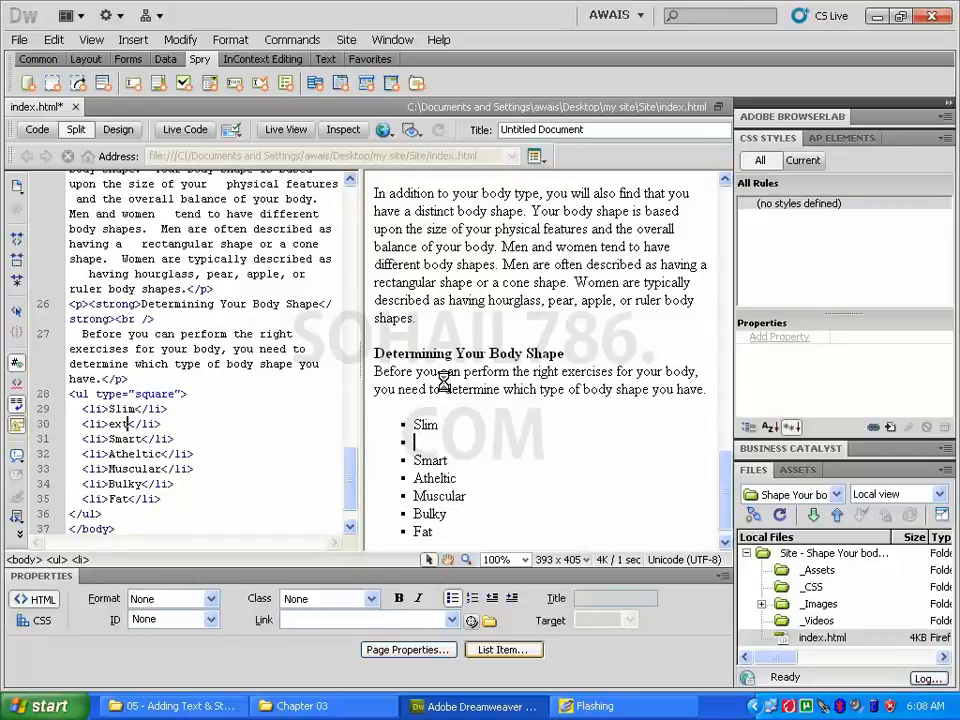
pyautogui.write('T')
pyautogui.press('BackSpace')
pyautogui.write('Ext')
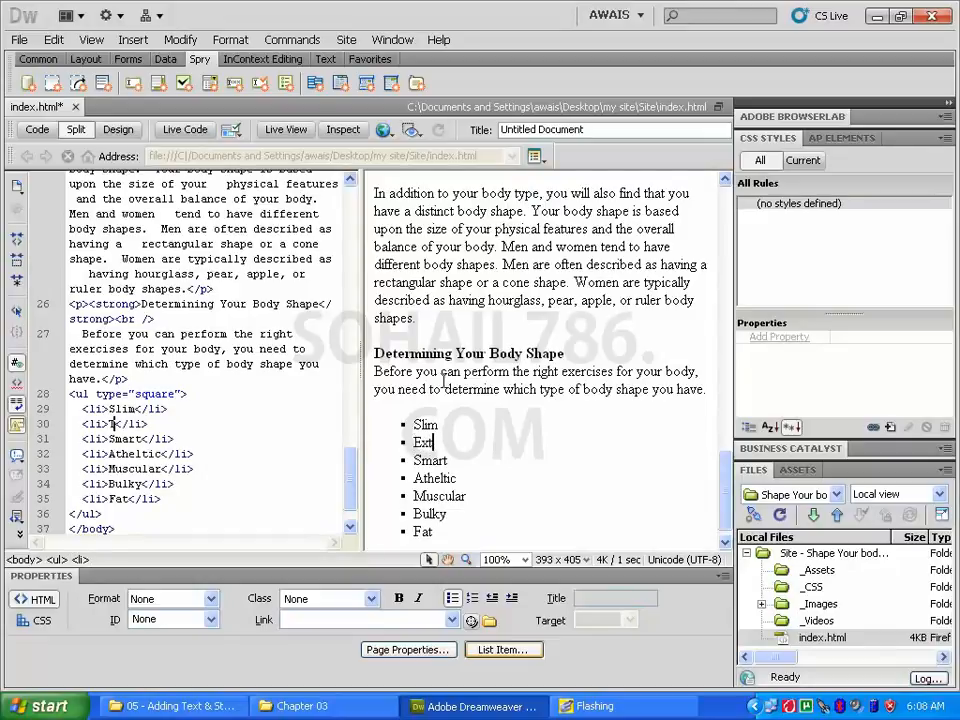
pyautogui.write('r Slim')
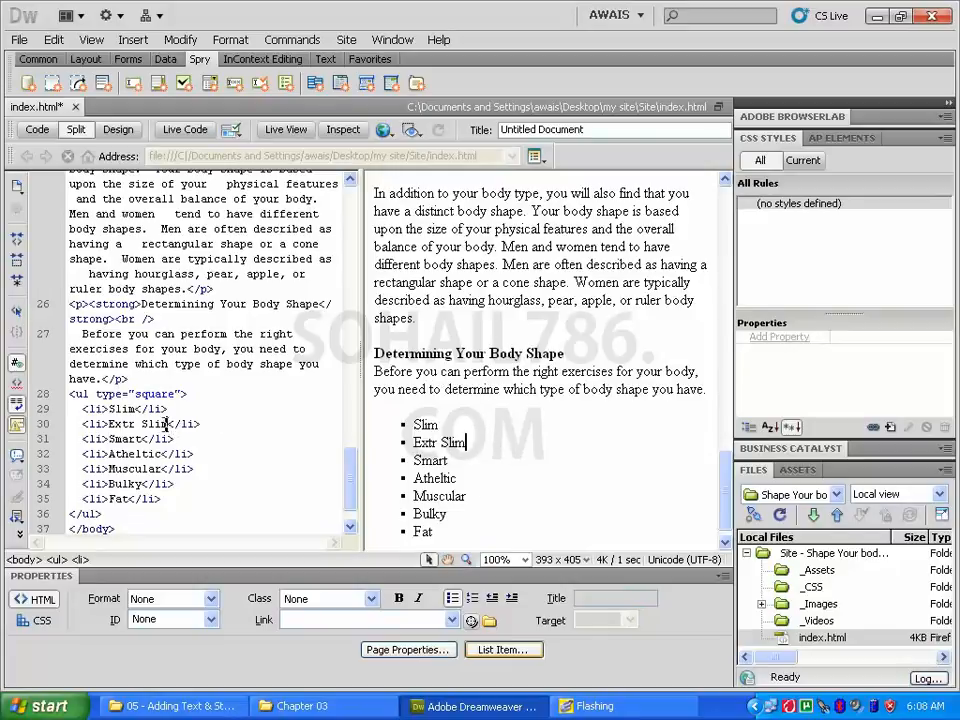
pyautogui.moveTo(167, 424); pyautogui.dragTo(113, 424)
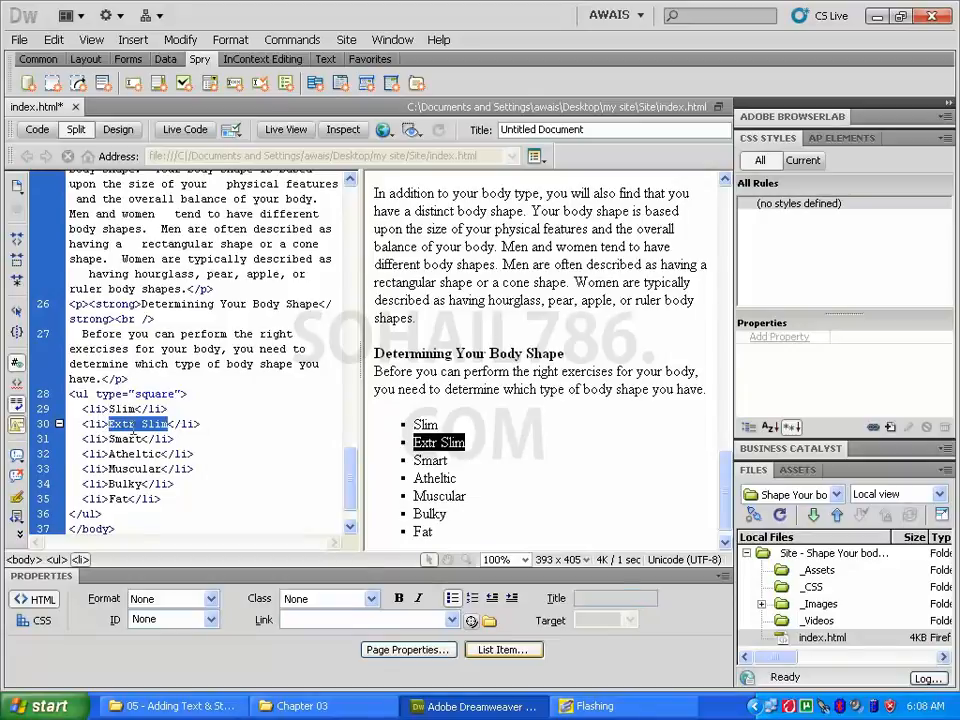
pyautogui.click(205, 423)
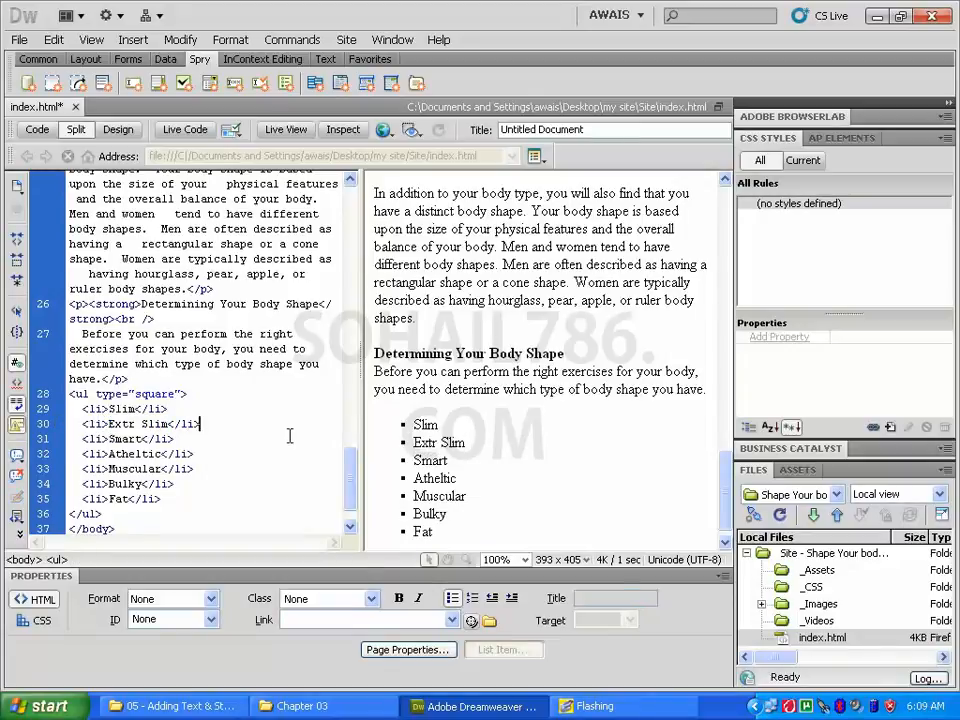